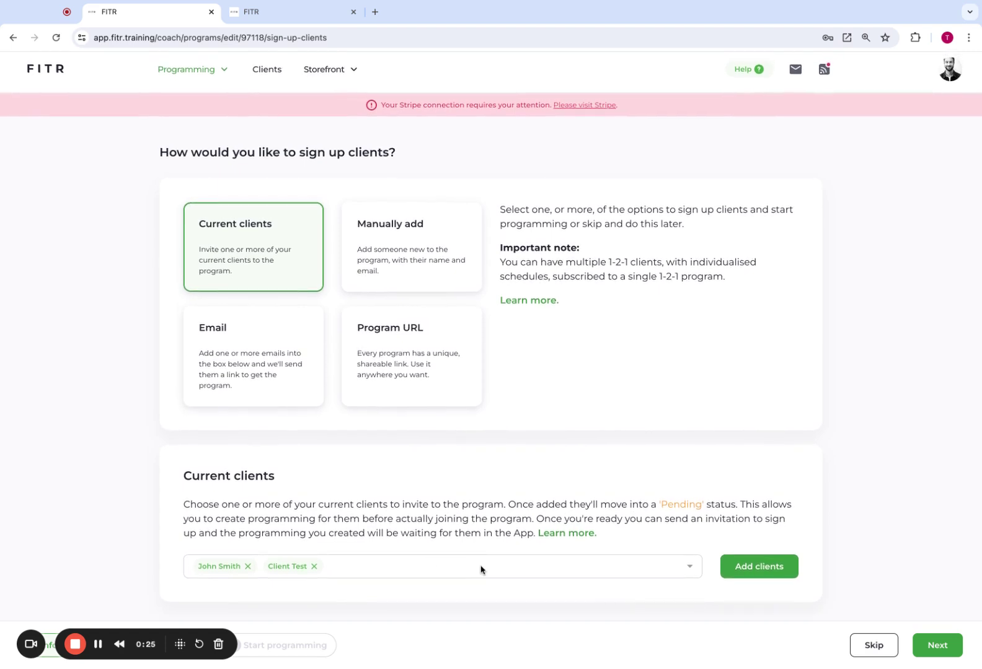
# Step: Add John Smith from the Current clients list to the clients being invited
pyautogui.click(481, 570)
pyautogui.scroll(3, 348, 510)
pyautogui.scroll(1, 348, 509)
pyautogui.click(302, 505)
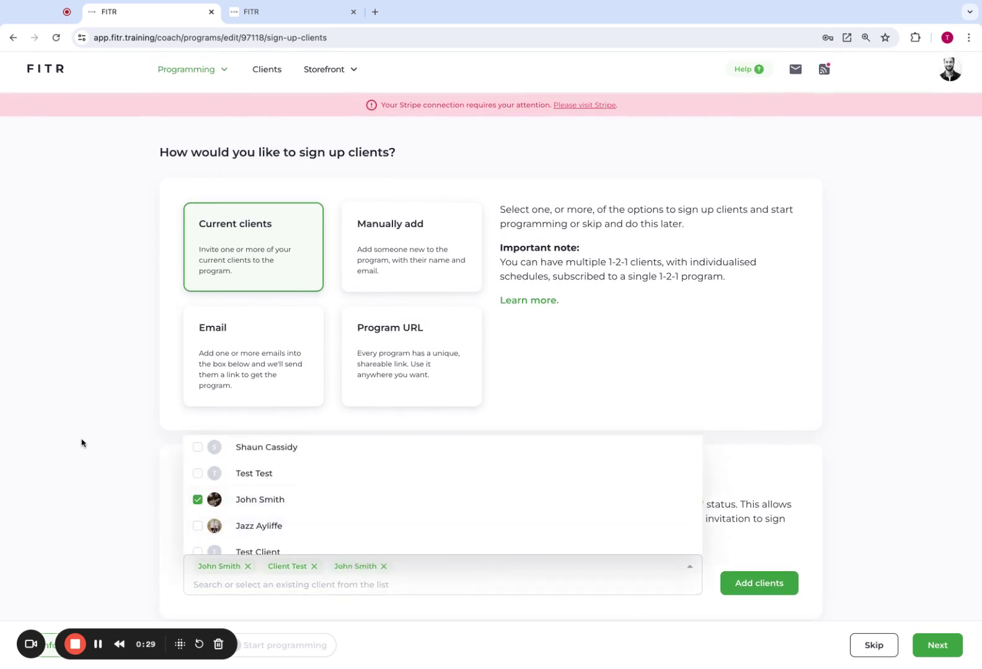
pyautogui.click(82, 440)
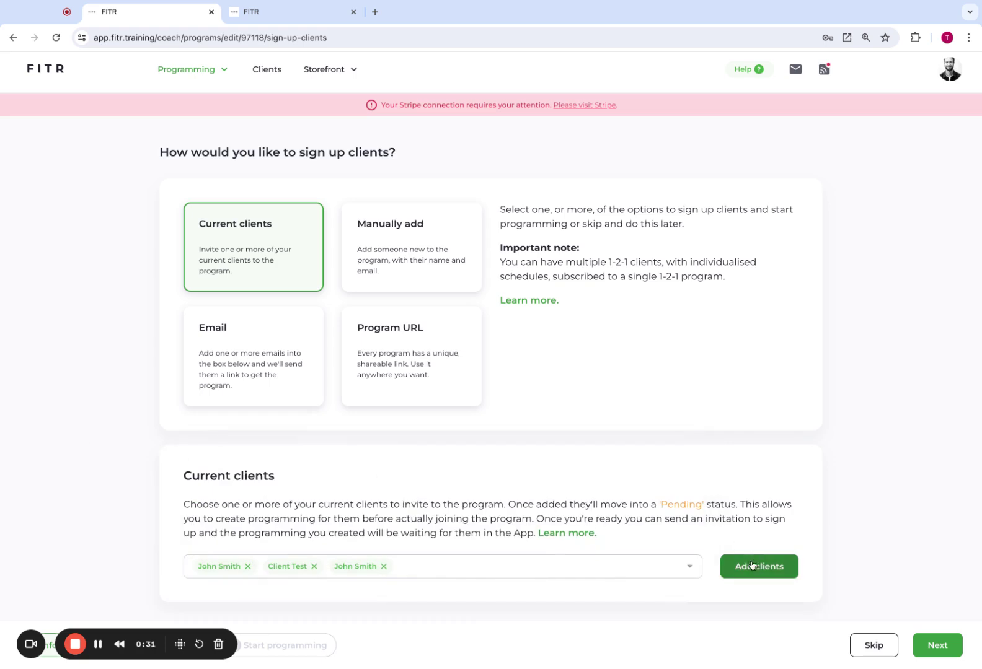
# Step: Highlight the Pending status note, then choose the Manually add option for a new client
pyautogui.moveTo(673, 506)
pyautogui.mouseDown()
pyautogui.moveTo(636, 506)
pyautogui.moveTo(761, 506)
pyautogui.mouseUp()
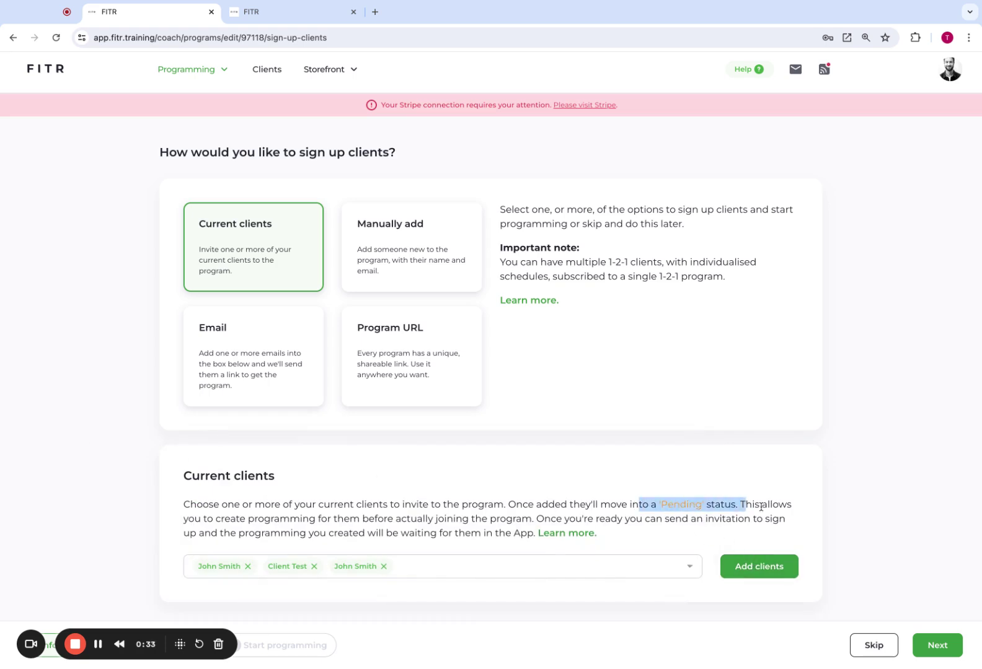
pyautogui.click(819, 498)
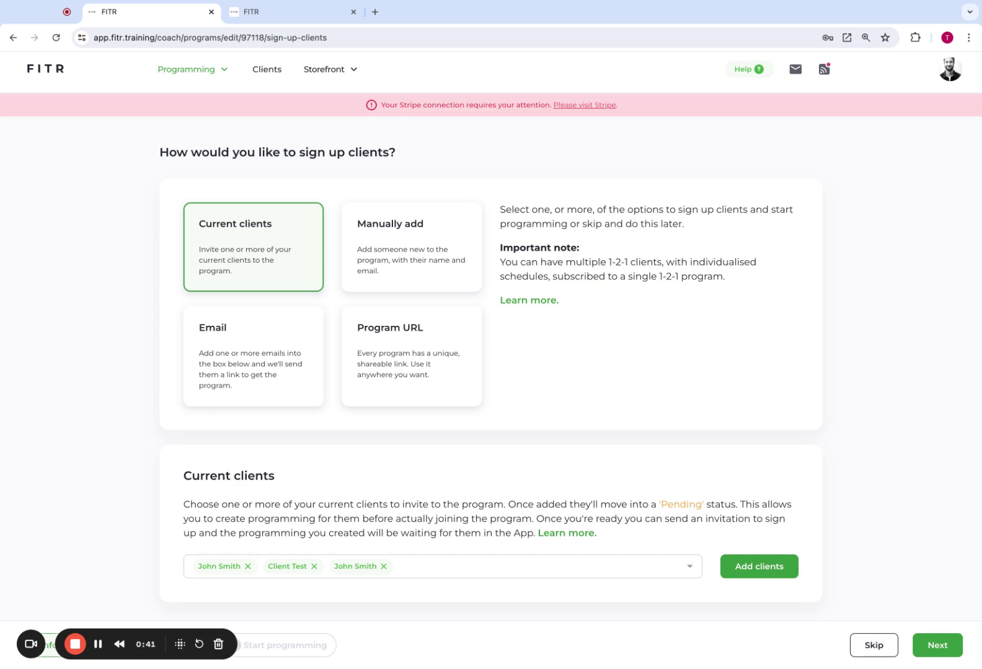
pyautogui.click(419, 241)
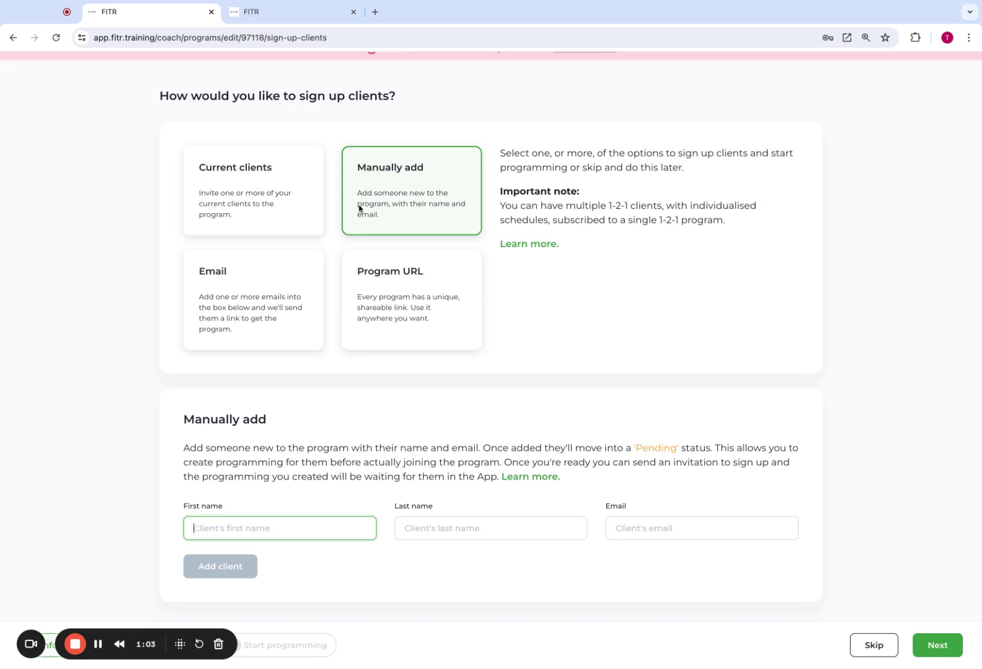
pyautogui.click(227, 285)
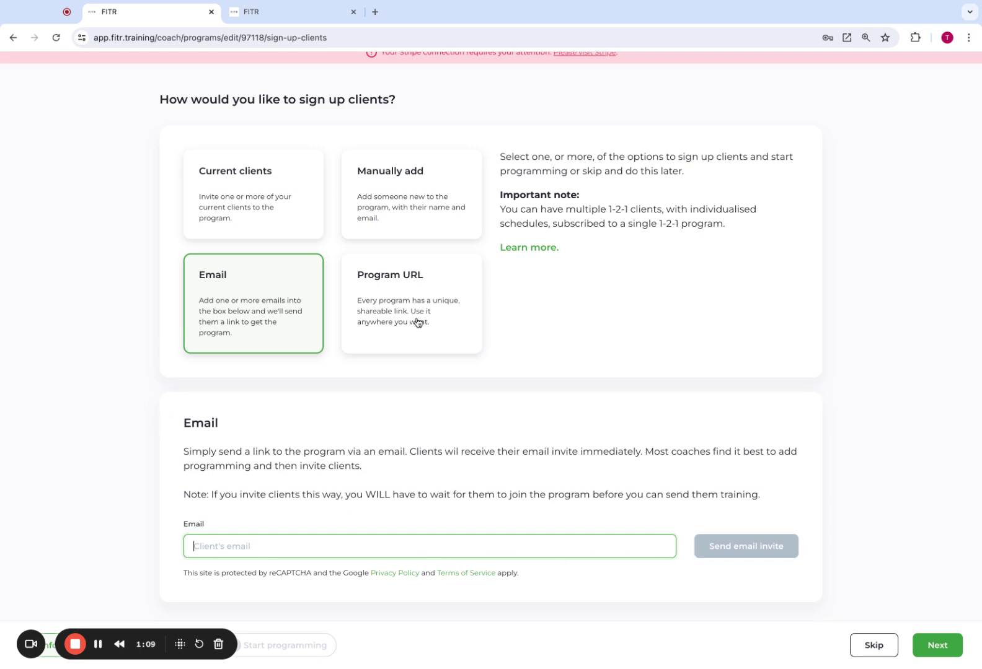
pyautogui.click(393, 305)
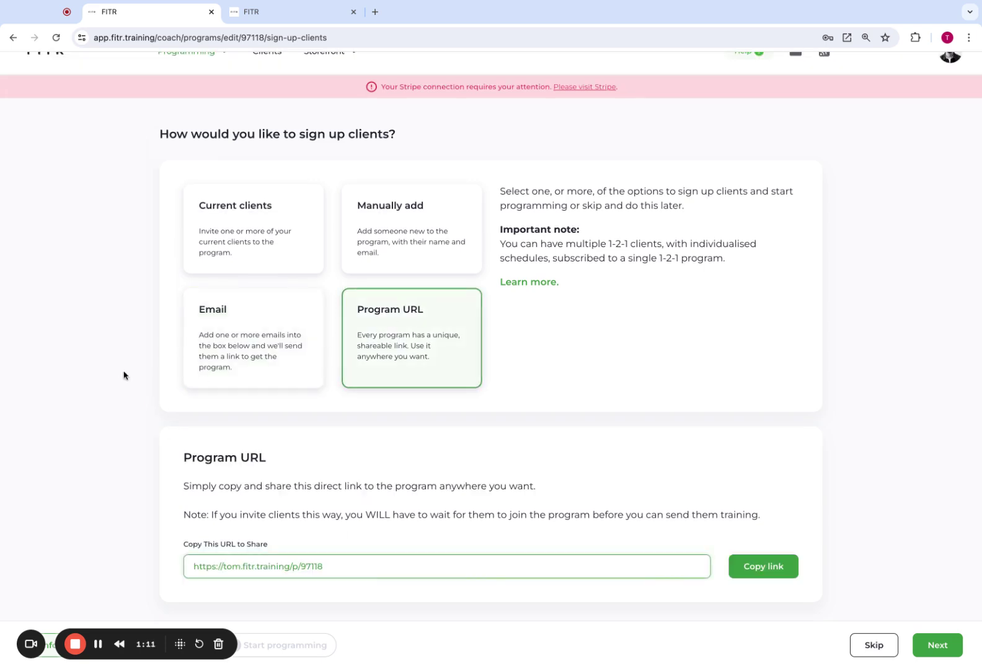
pyautogui.click(750, 565)
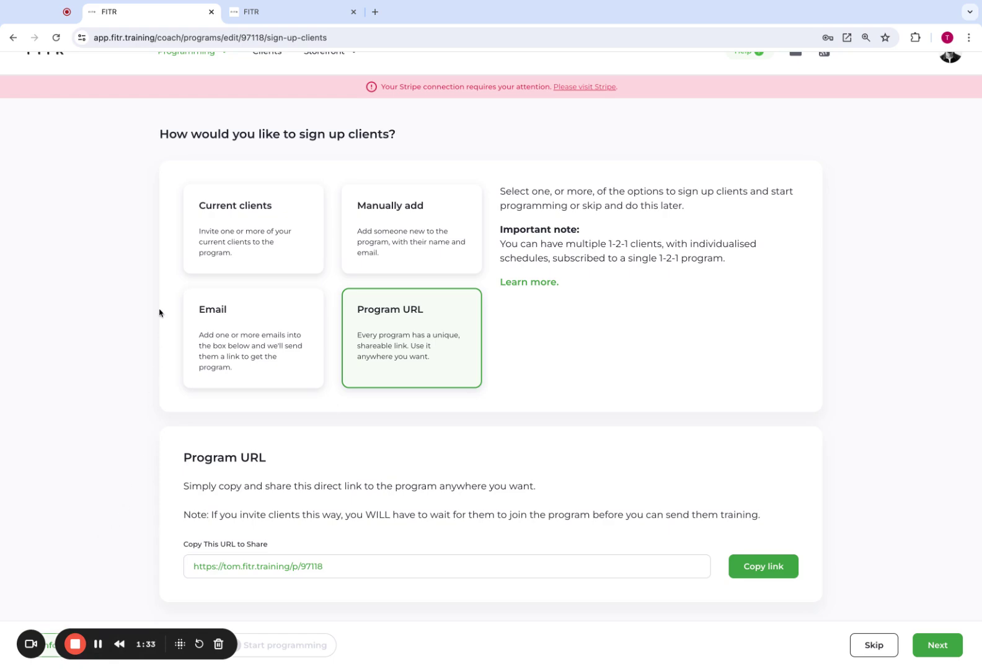
# Step: Go to the Clients page, confirming you want to leave without adding the chosen clients
pyautogui.scroll(1, 160, 313)
pyautogui.click(268, 89)
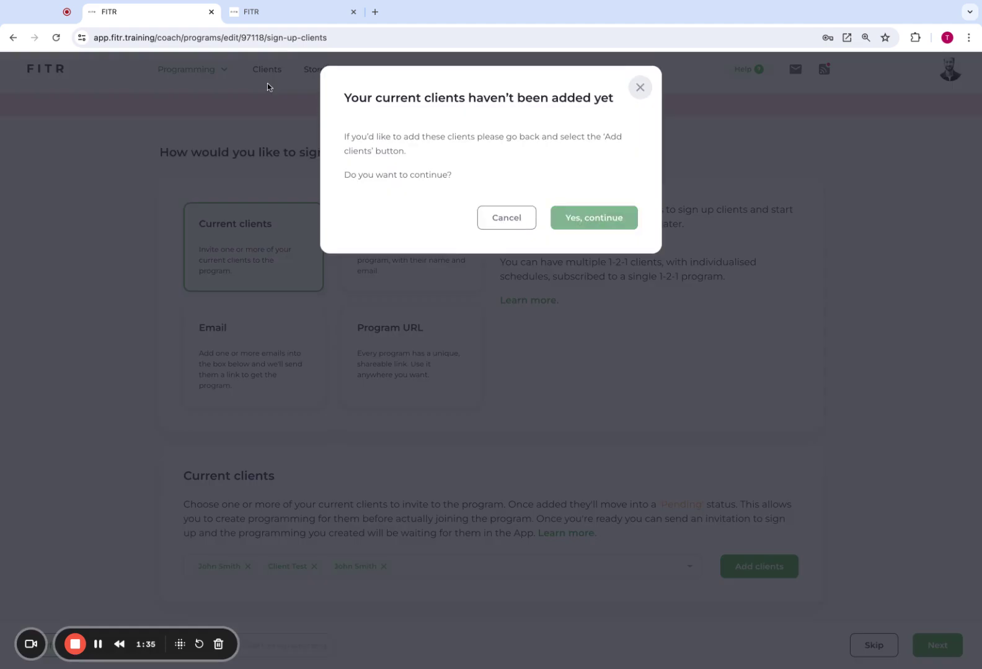
pyautogui.click(611, 220)
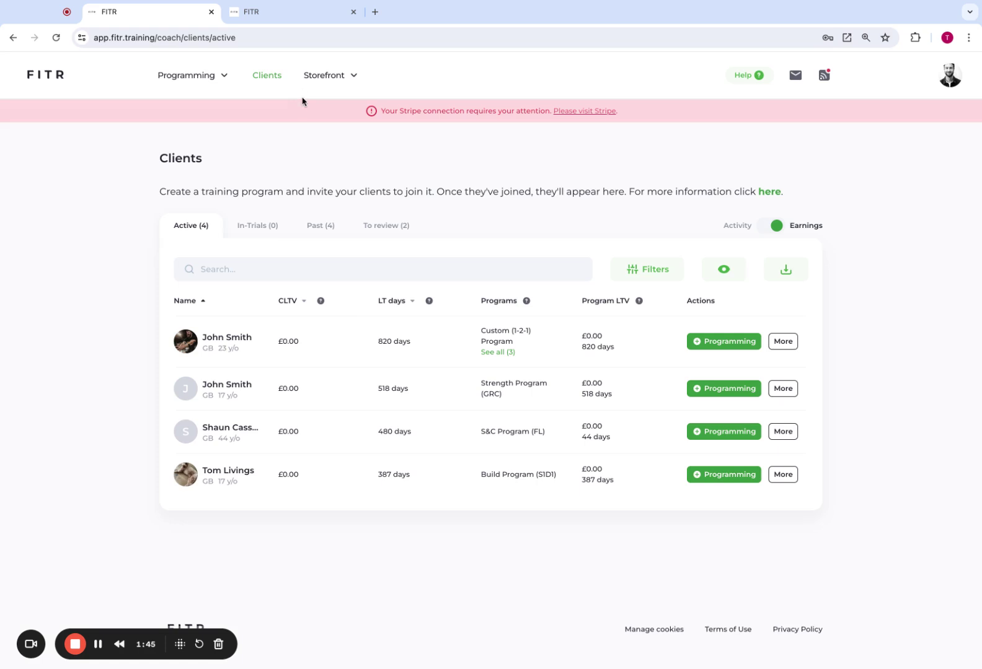
# Step: Invite John Smith to the 1-2-1 Test Program from his More actions menu
pyautogui.click(787, 343)
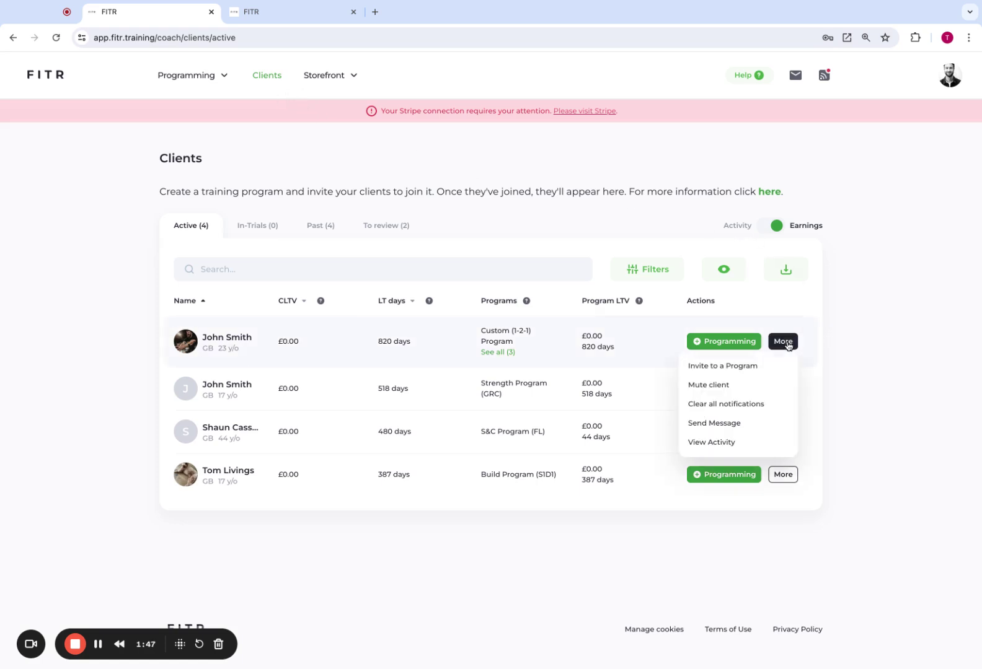
pyautogui.click(757, 367)
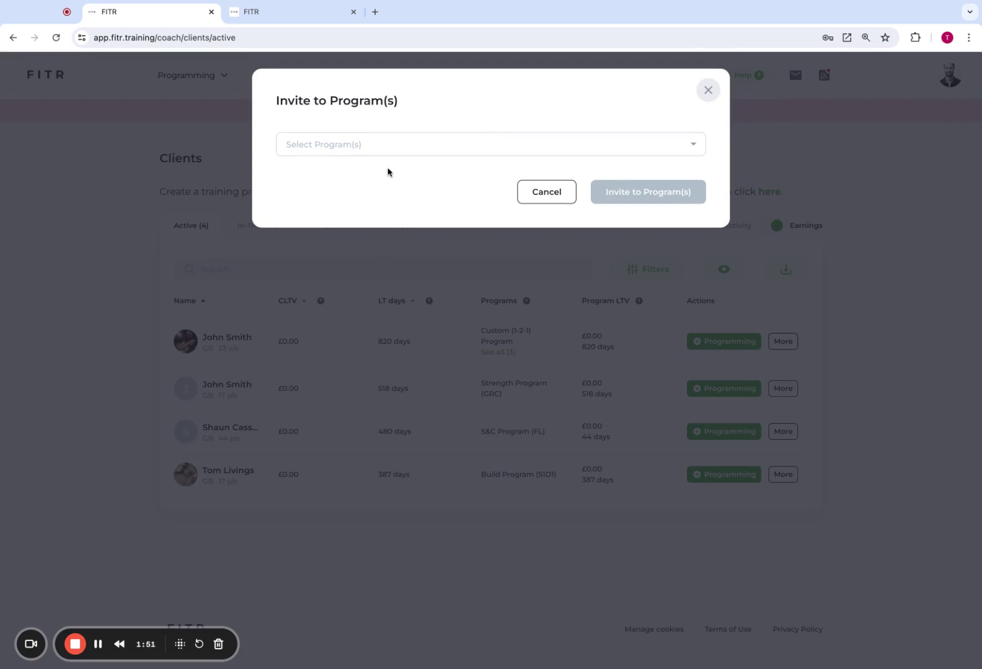
pyautogui.click(439, 144)
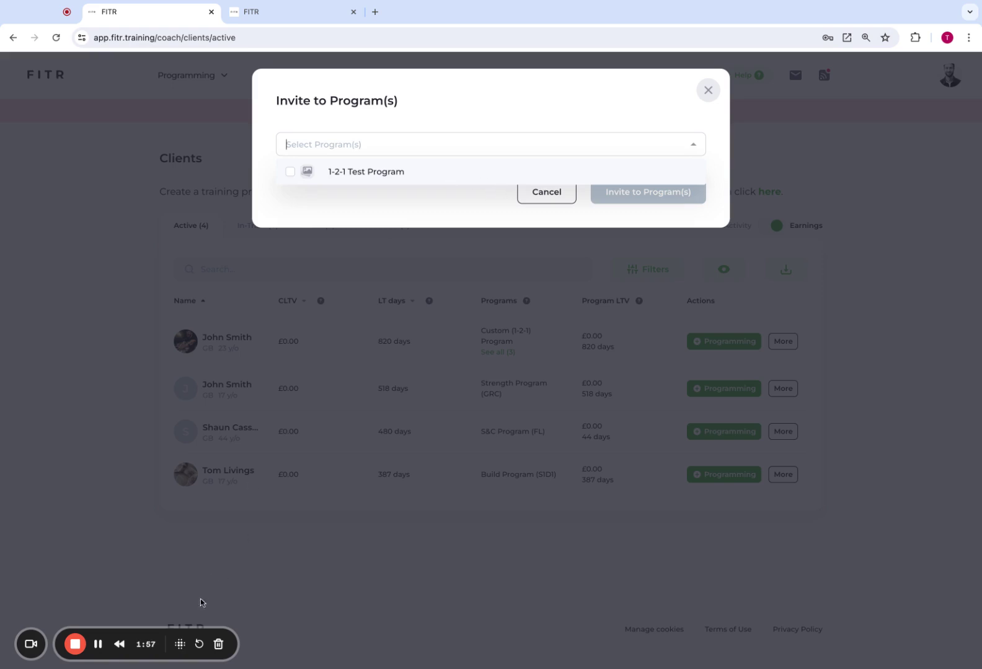
pyautogui.click(544, 108)
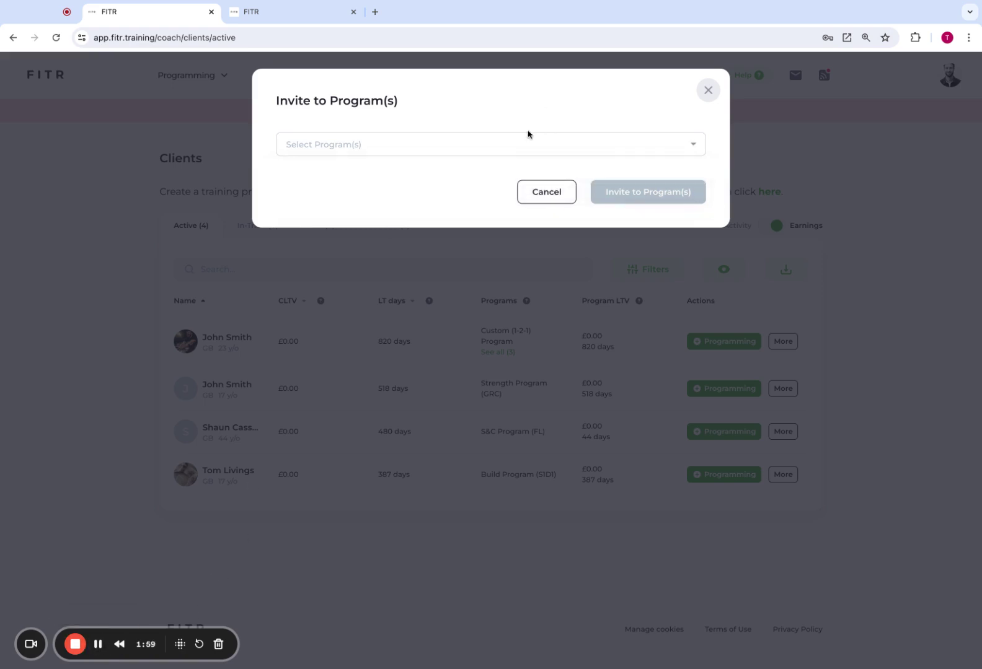
pyautogui.click(475, 140)
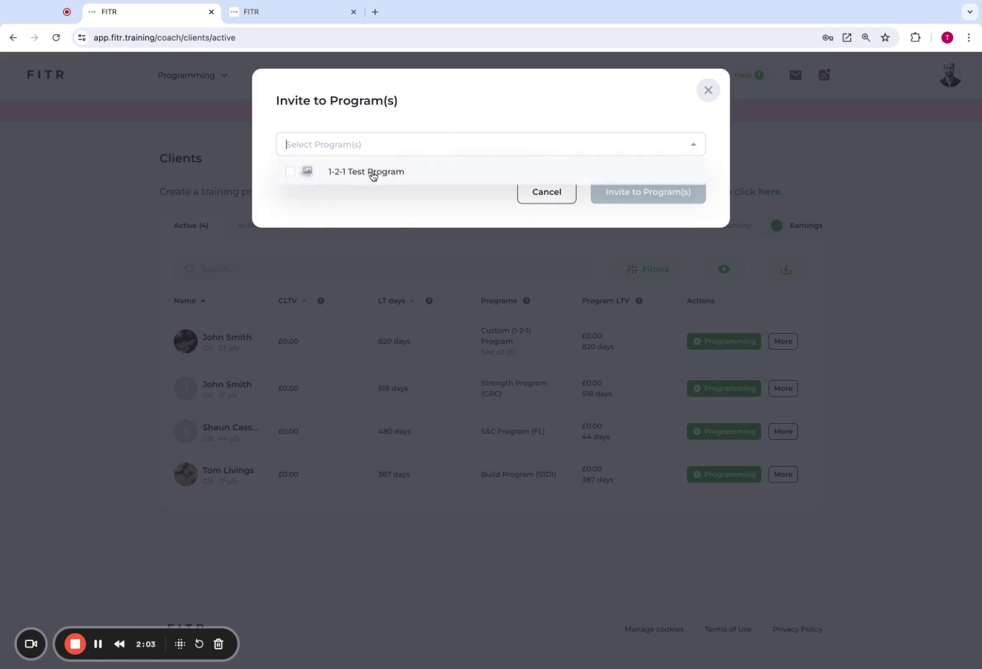
pyautogui.click(372, 176)
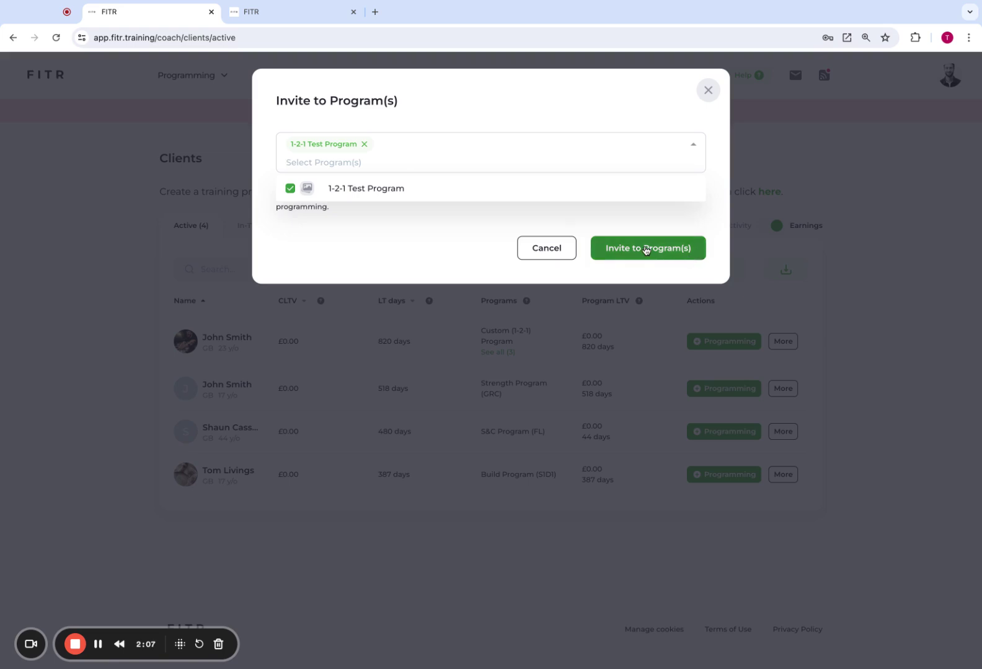
pyautogui.click(645, 249)
pyautogui.click(658, 237)
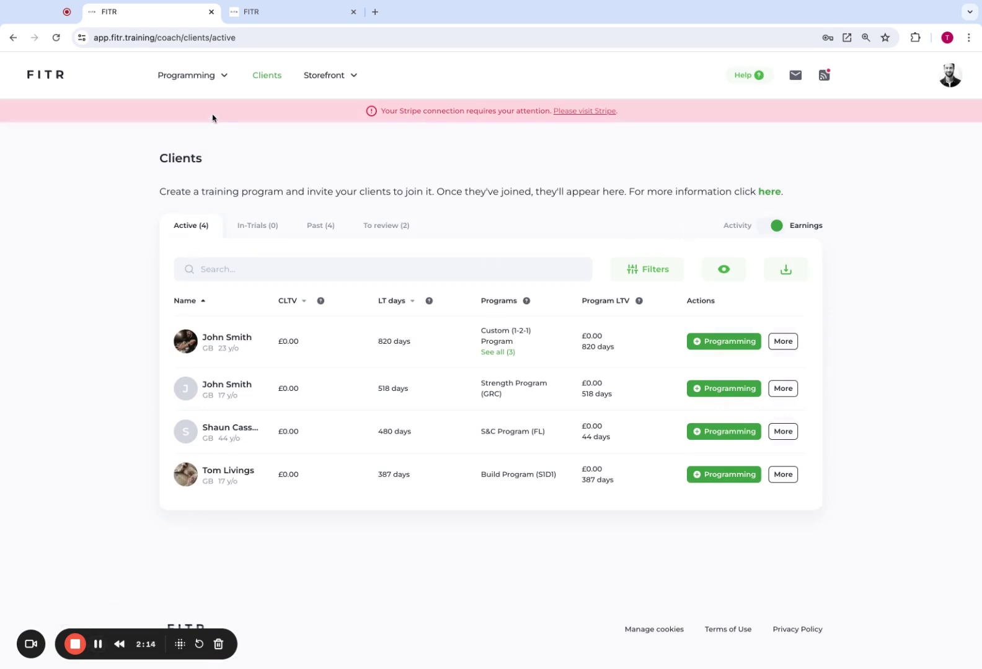
# Step: Open Sign up new clients for the first program in Programming > Programs, then close it
pyautogui.click(197, 77)
pyautogui.click(180, 100)
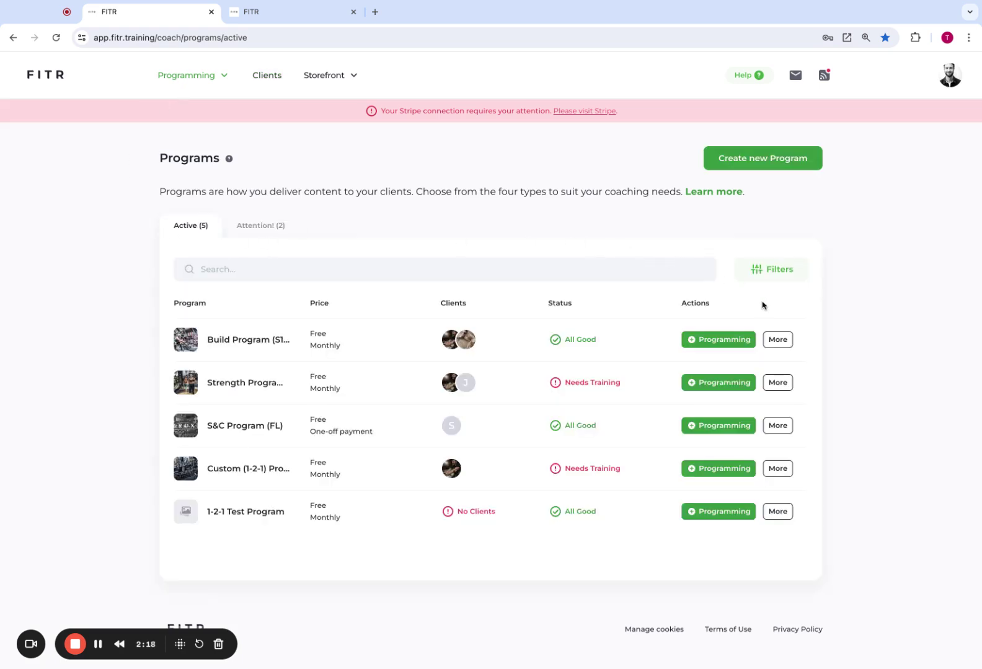
pyautogui.click(783, 343)
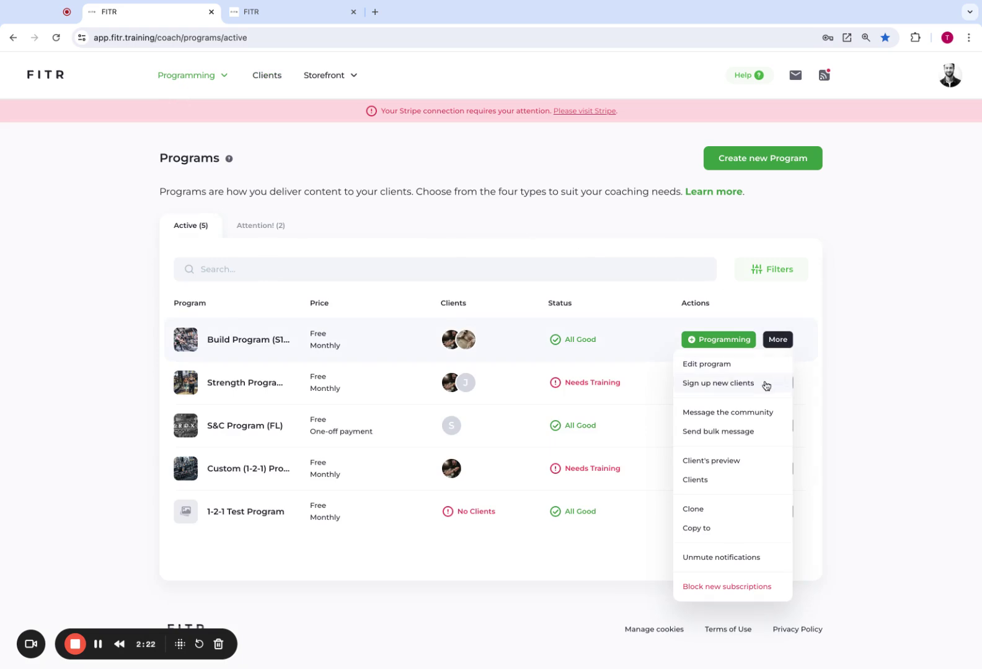
pyautogui.click(722, 389)
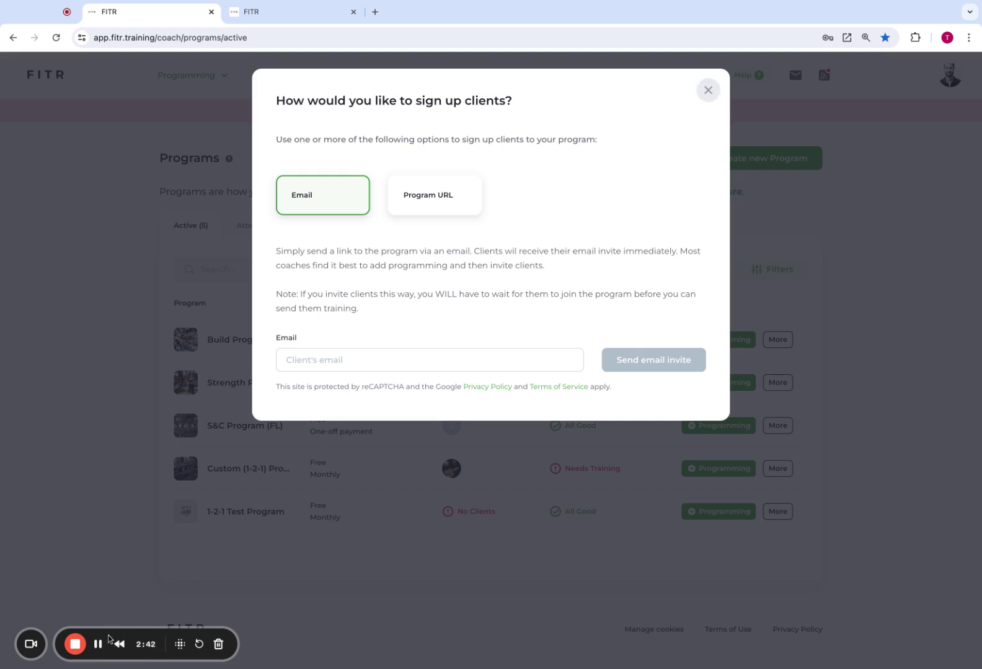
pyautogui.click(711, 96)
pyautogui.moveTo(328, 75)
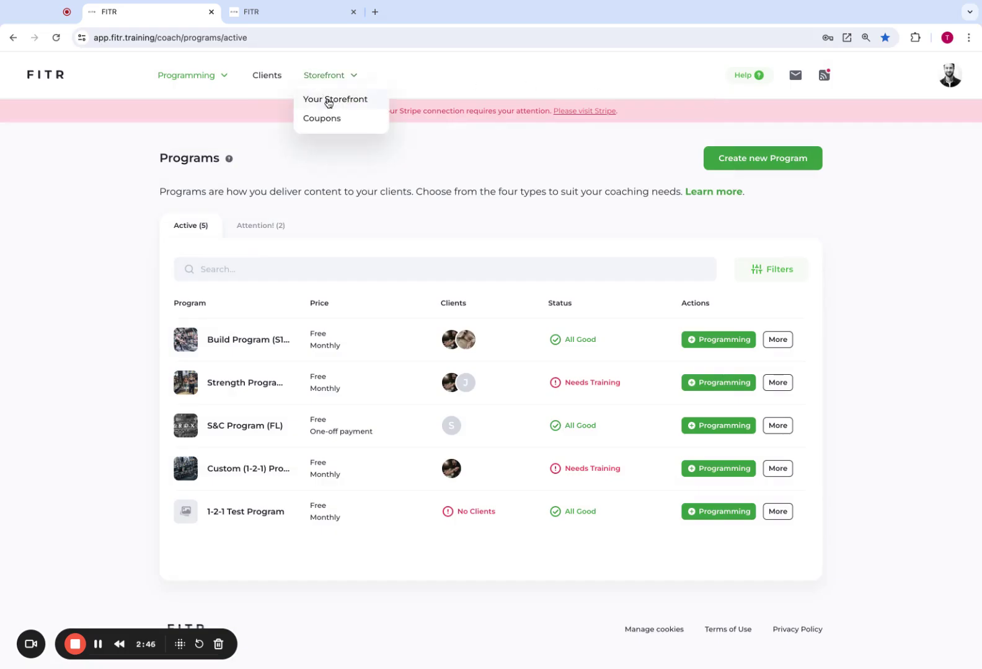
# Step: Copy the coach's storefront URL and load it in a new browser tab
pyautogui.click(325, 101)
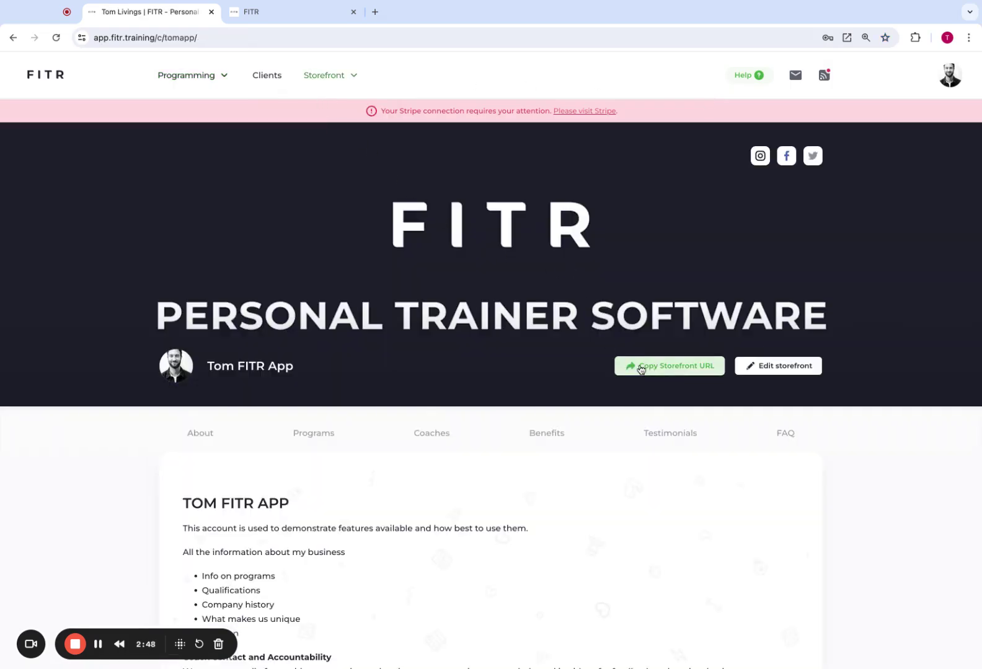
pyautogui.click(665, 371)
pyautogui.click(375, 12)
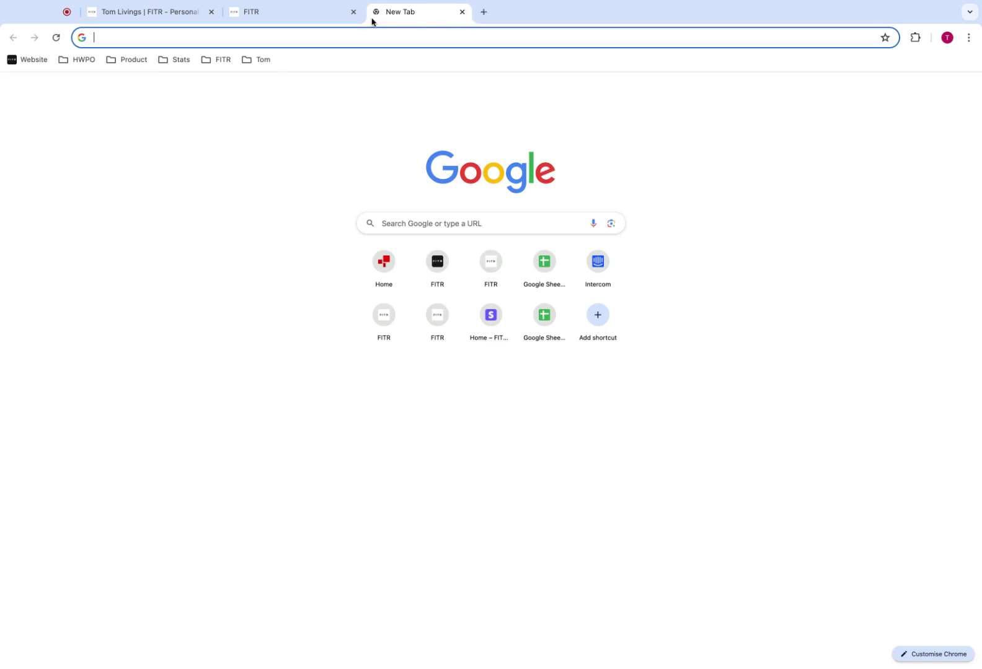
pyautogui.hotkey('ctrl', 'v')
pyautogui.press('Return')
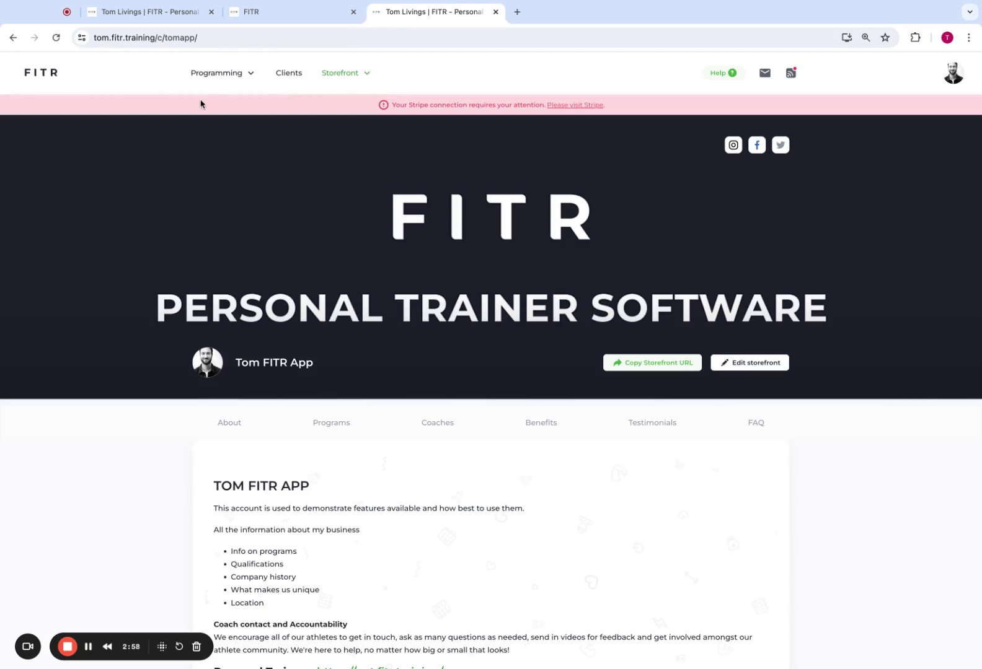
# Step: Open the Custom (1-2-1) Program page from the storefront's Programs section, then switch back to the storefront
pyautogui.scroll(-3, 227, 135)
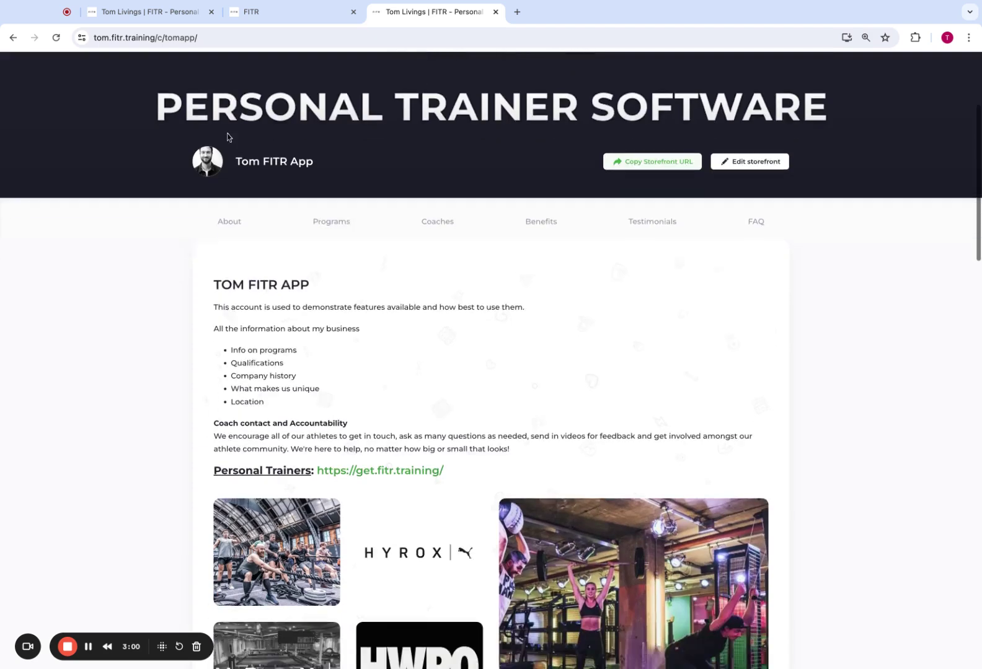
pyautogui.scroll(-1, 227, 135)
pyautogui.scroll(-2, 227, 135)
pyautogui.scroll(-1, 227, 135)
pyautogui.scroll(-2, 226, 135)
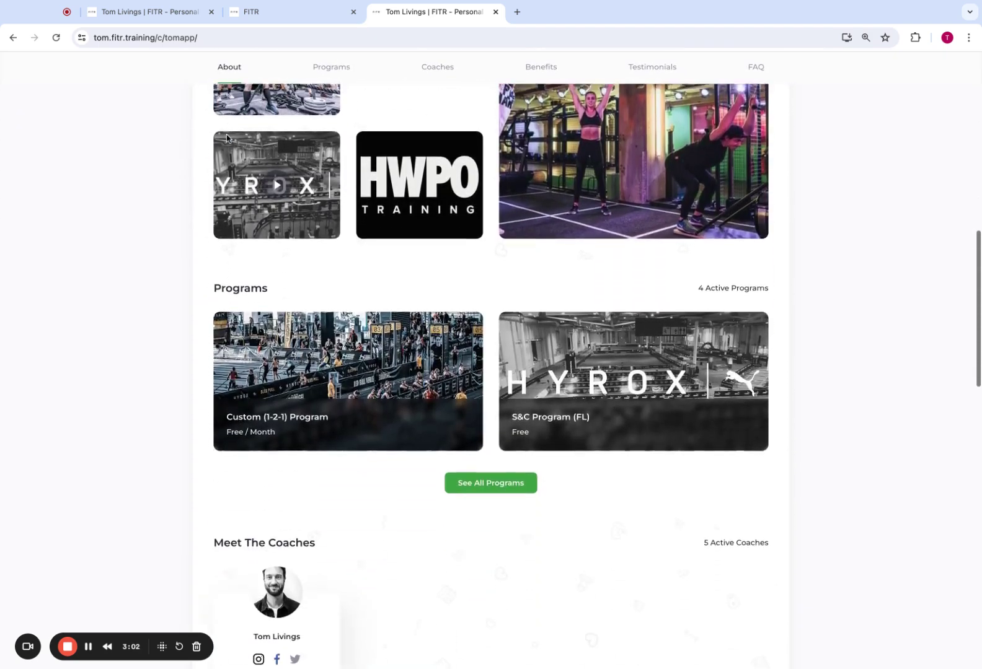
pyautogui.scroll(-2, 226, 134)
pyautogui.scroll(-3, 227, 137)
pyautogui.scroll(-1, 225, 136)
pyautogui.scroll(5, 225, 138)
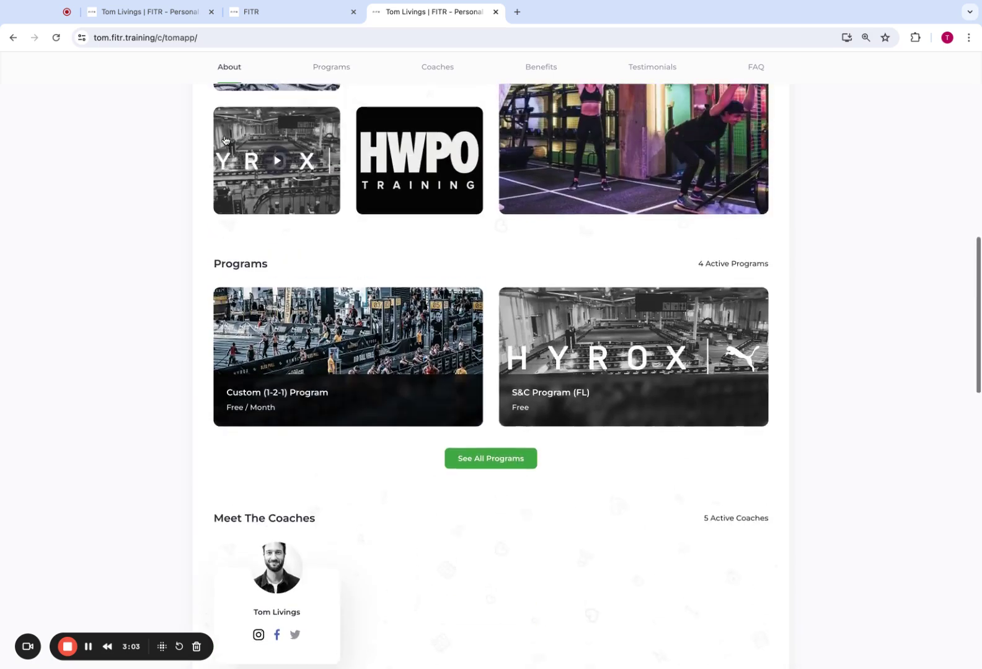
pyautogui.scroll(2, 225, 139)
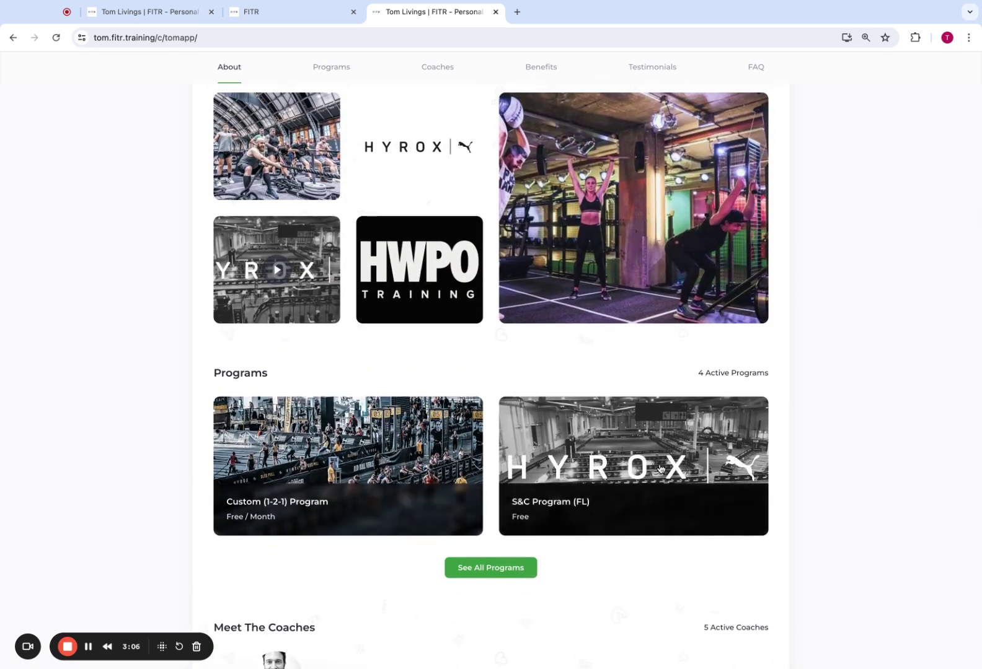
pyautogui.click(322, 438)
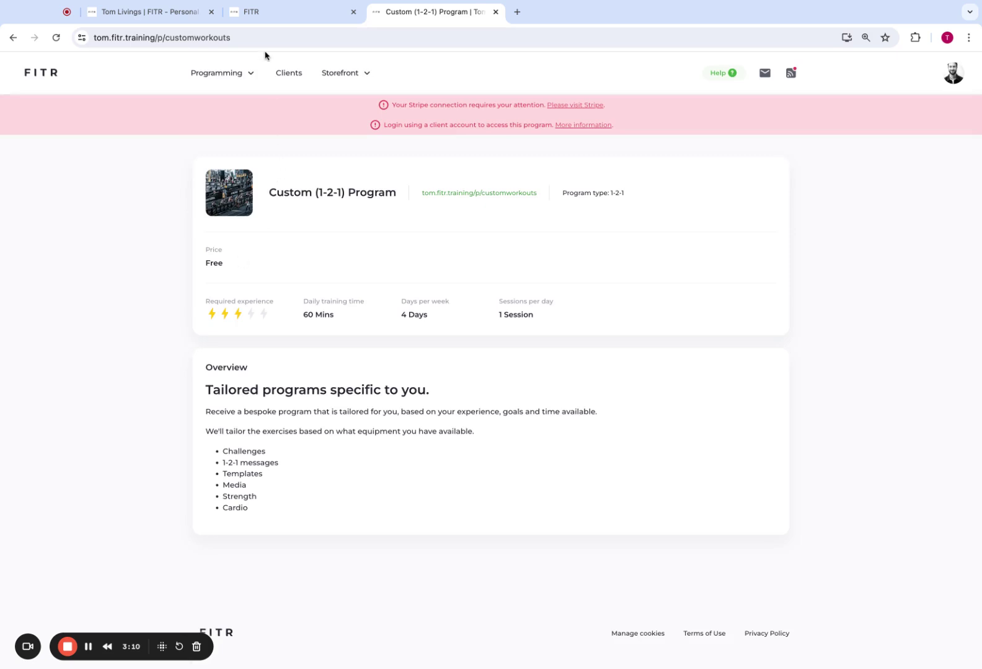
pyautogui.click(149, 15)
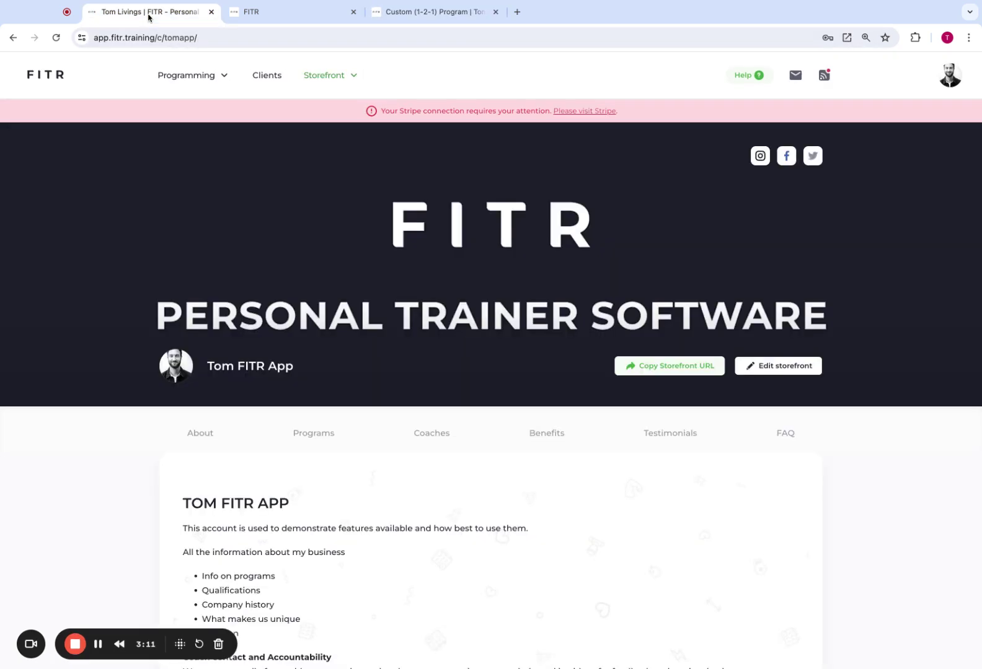
pyautogui.click(447, 13)
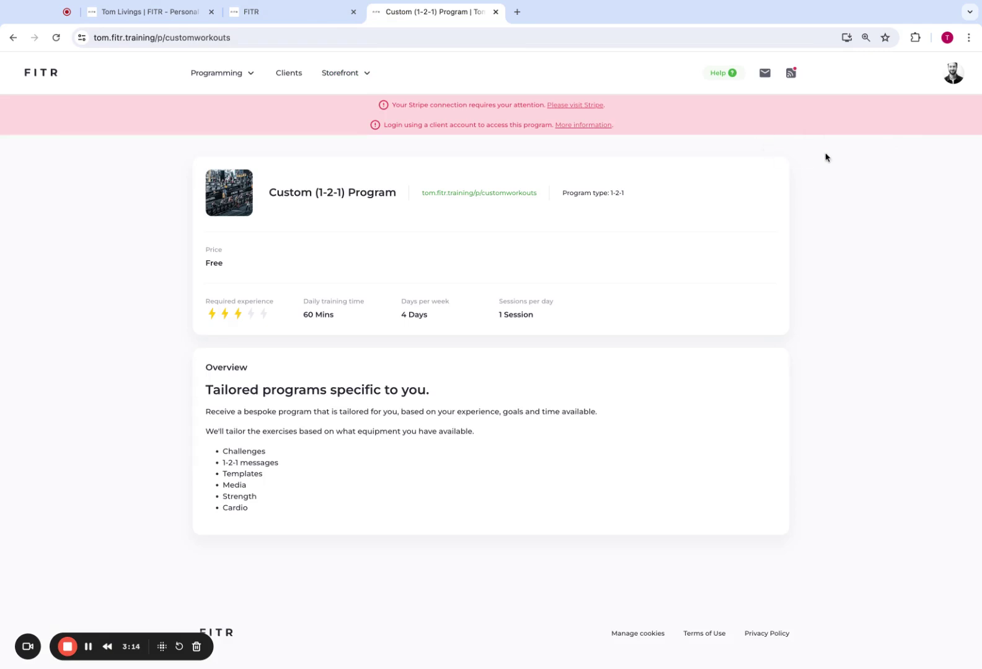
pyautogui.click(146, 17)
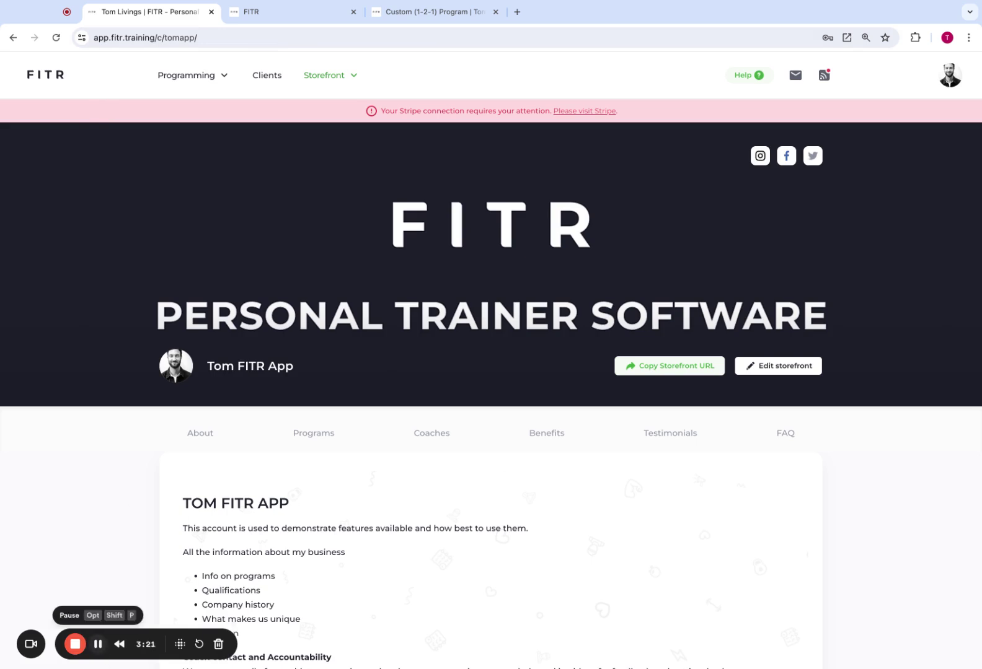
pyautogui.scroll(-7, 196, 489)
pyautogui.scroll(-6, 196, 490)
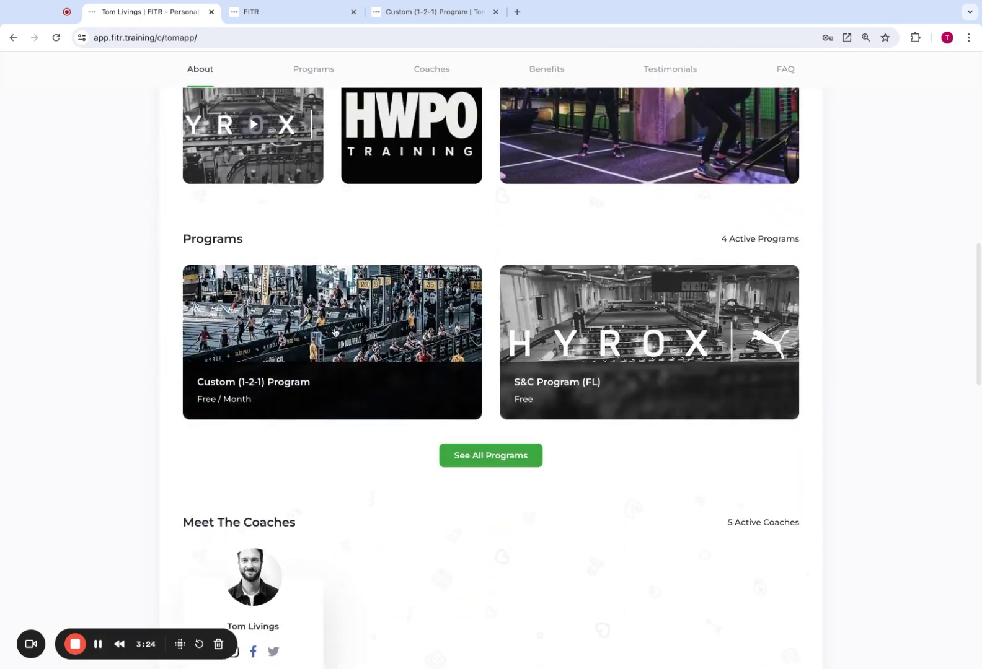
# Step: Open the S&C Program (FL) page and highlight its unique shareable link
pyautogui.click(555, 321)
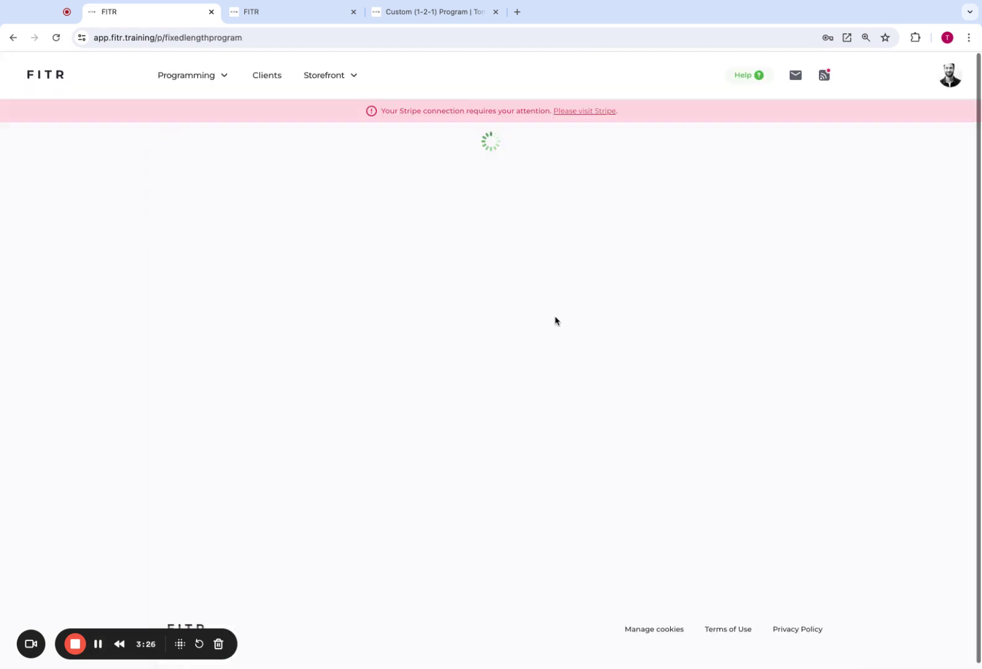
pyautogui.moveTo(526, 216); pyautogui.dragTo(381, 211)
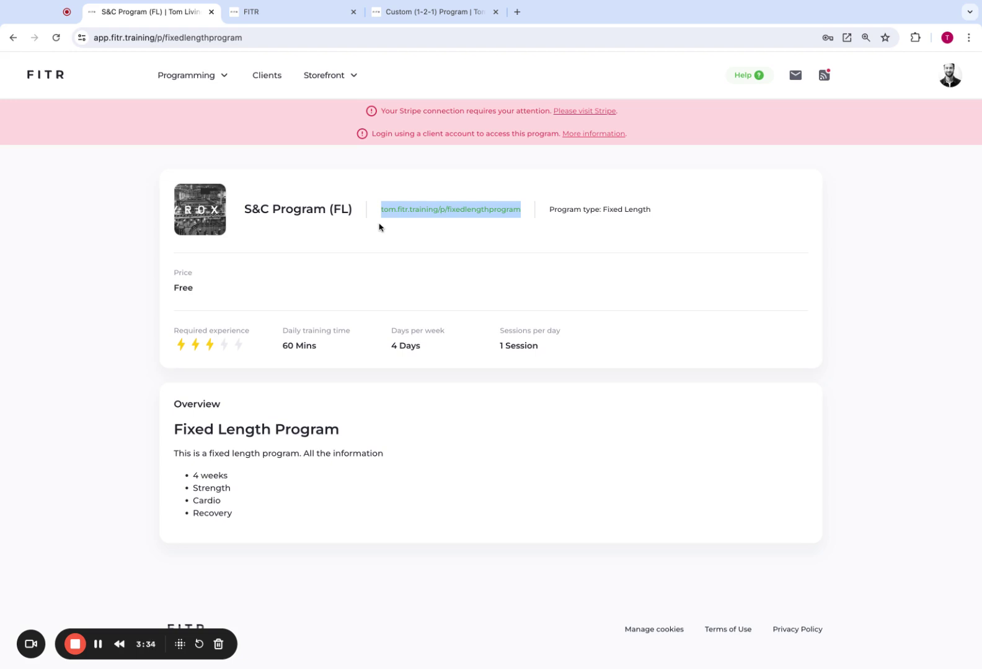
pyautogui.click(400, 249)
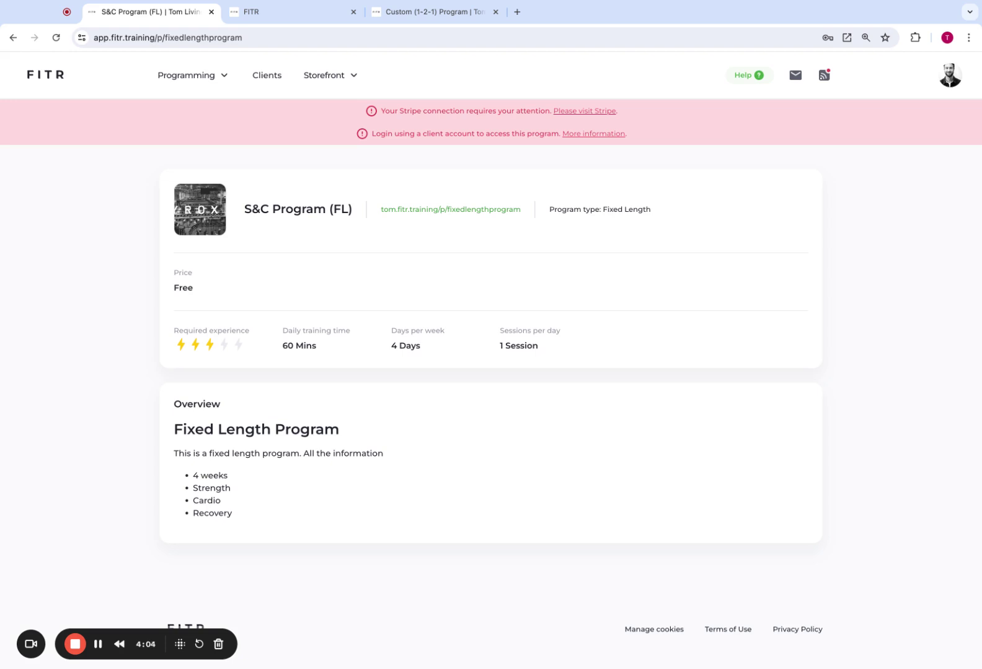
# Step: Open and close the account menu, then open the Help options
pyautogui.click(948, 87)
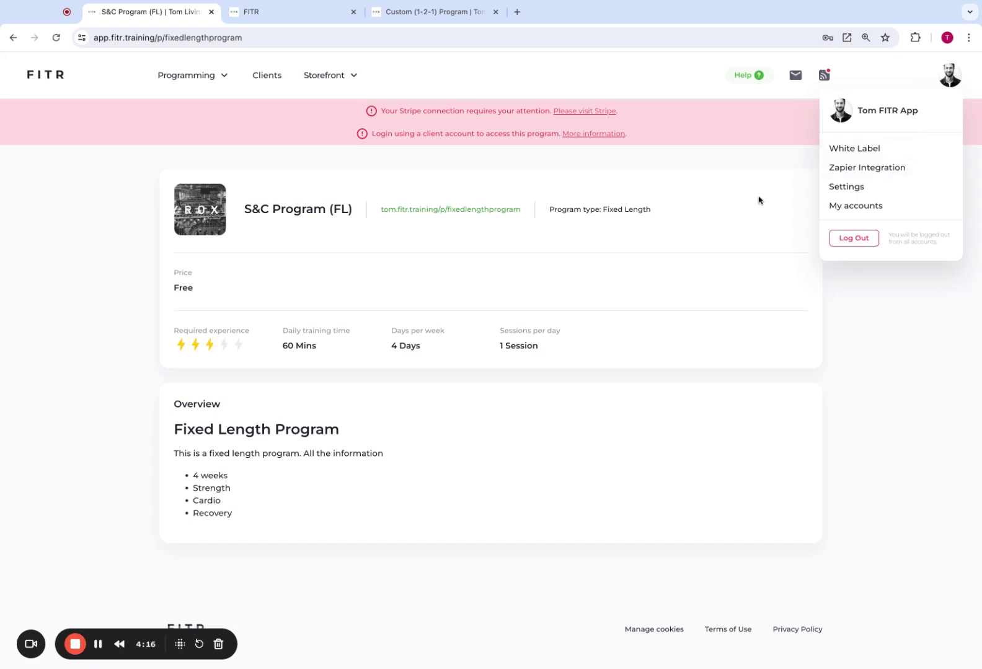
pyautogui.click(103, 582)
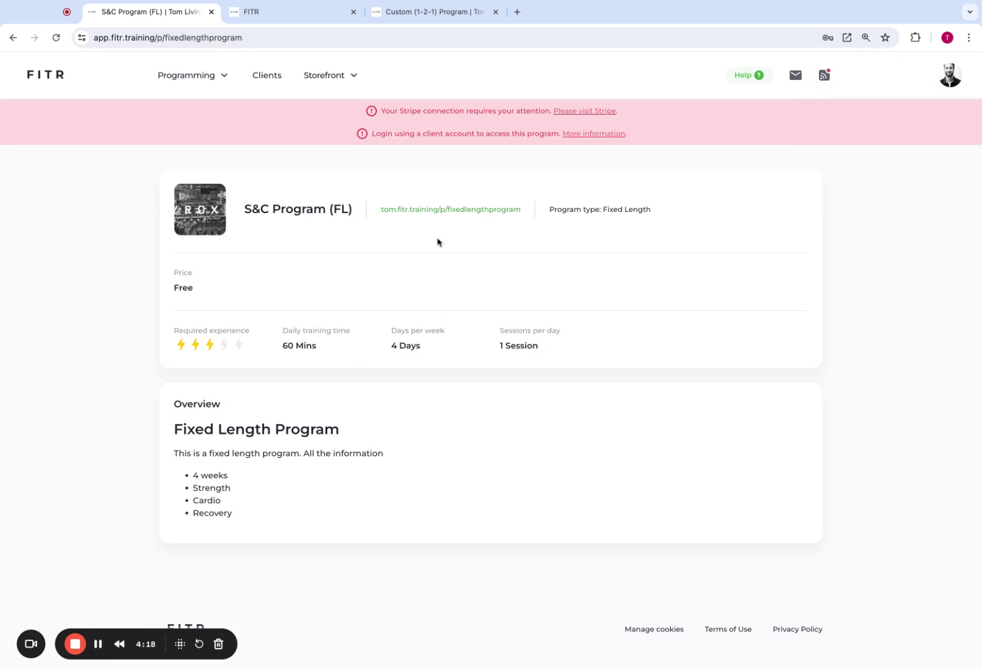
pyautogui.click(751, 76)
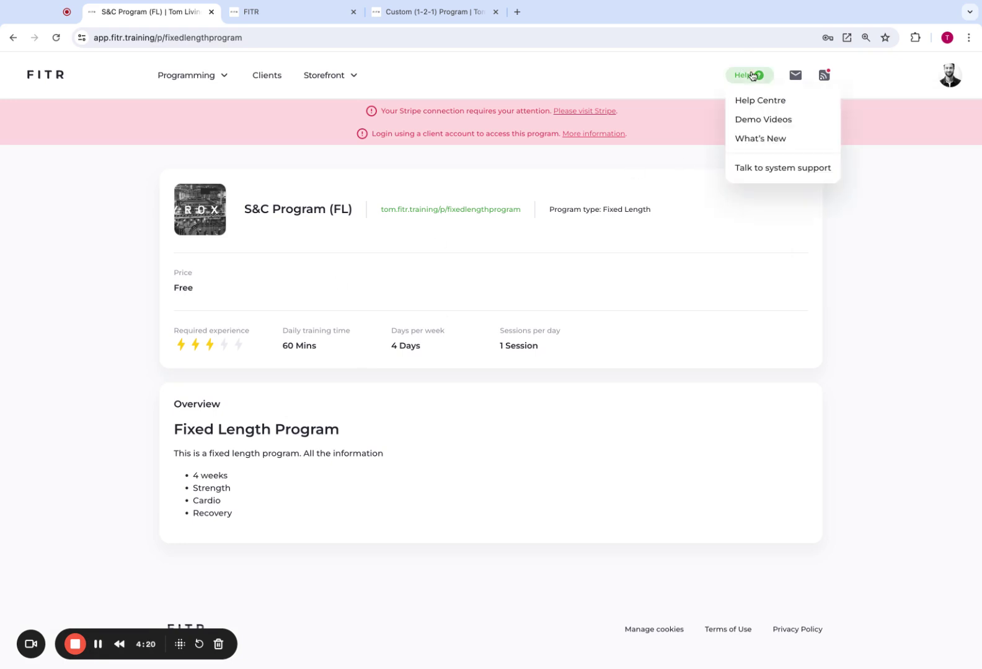
# Step: Search the Help Centre for 'sign up clients' and open the Sign Up Clients article
pyautogui.click(772, 101)
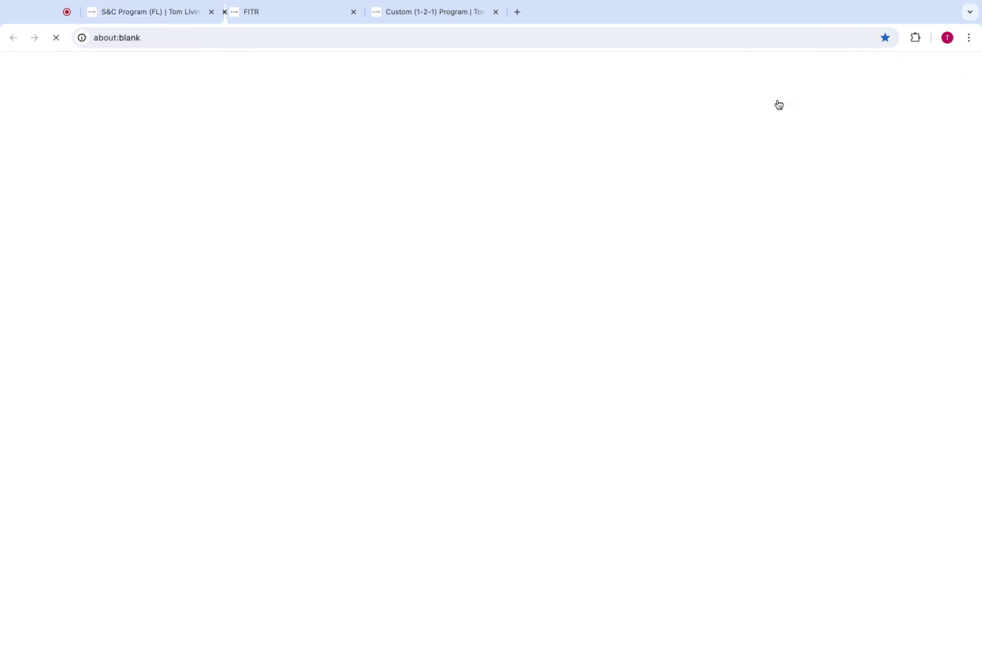
pyautogui.click(456, 144)
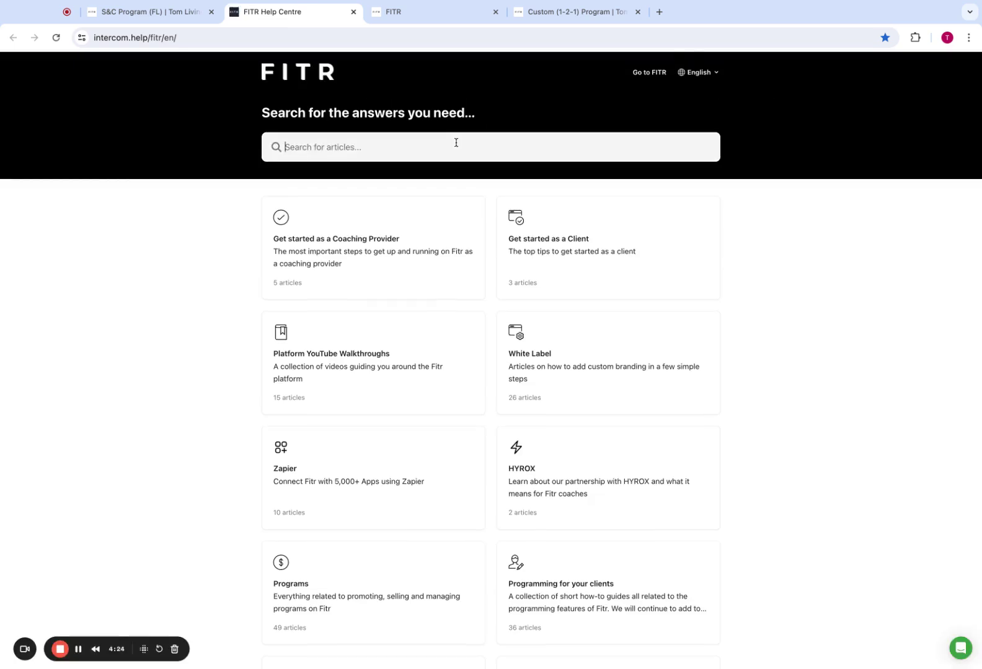
pyautogui.write('sign up clients')
pyautogui.press('Return')
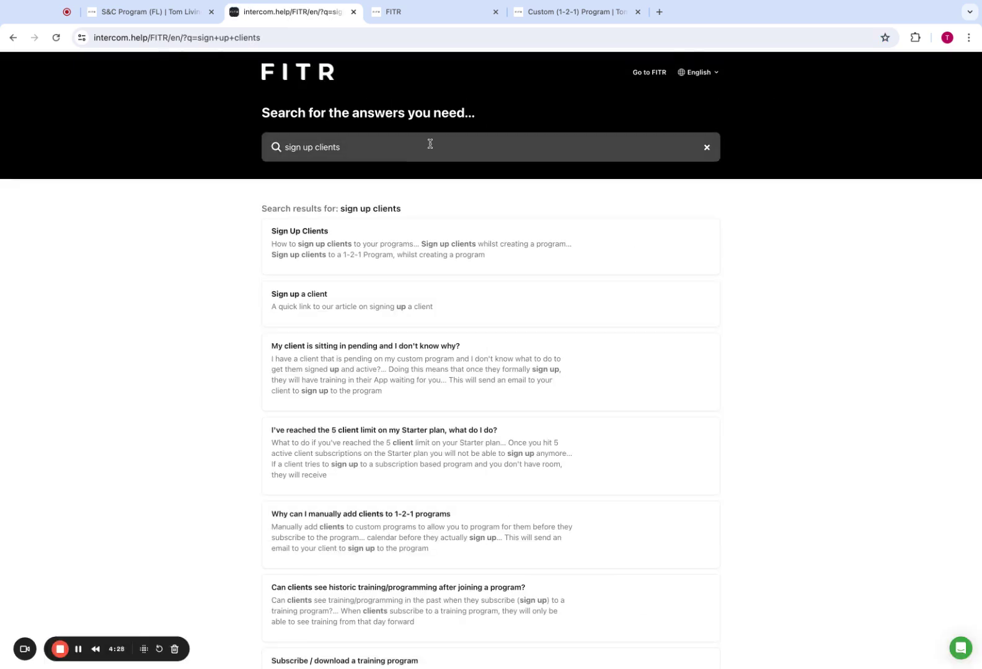
pyautogui.click(349, 247)
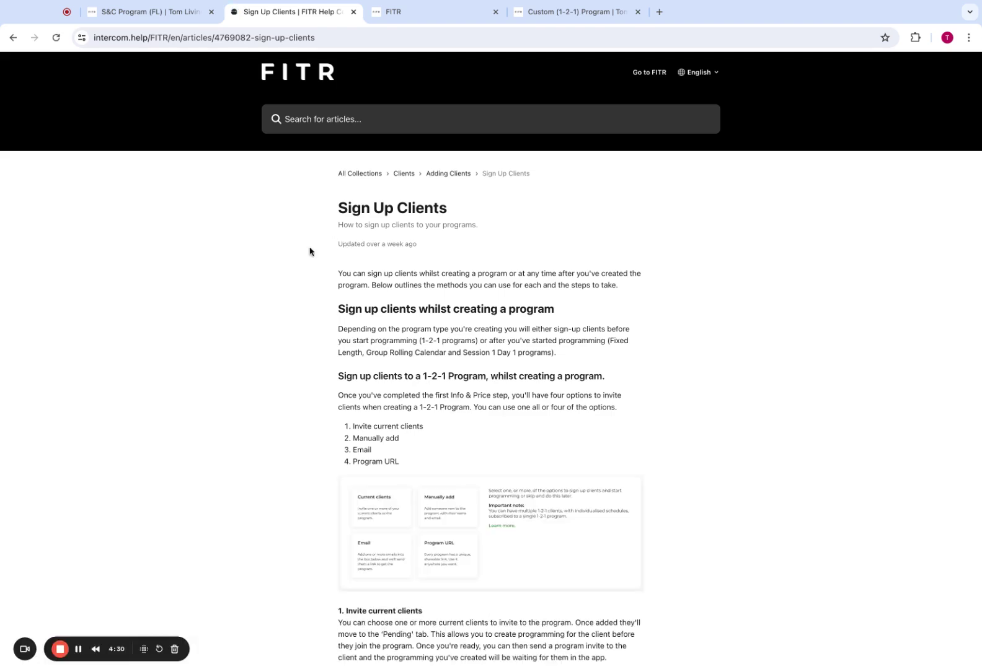
# Step: Read the article, highlighting the 'whilst creating a program' and 'more clients in the future' sections
pyautogui.scroll(-3, 280, 257)
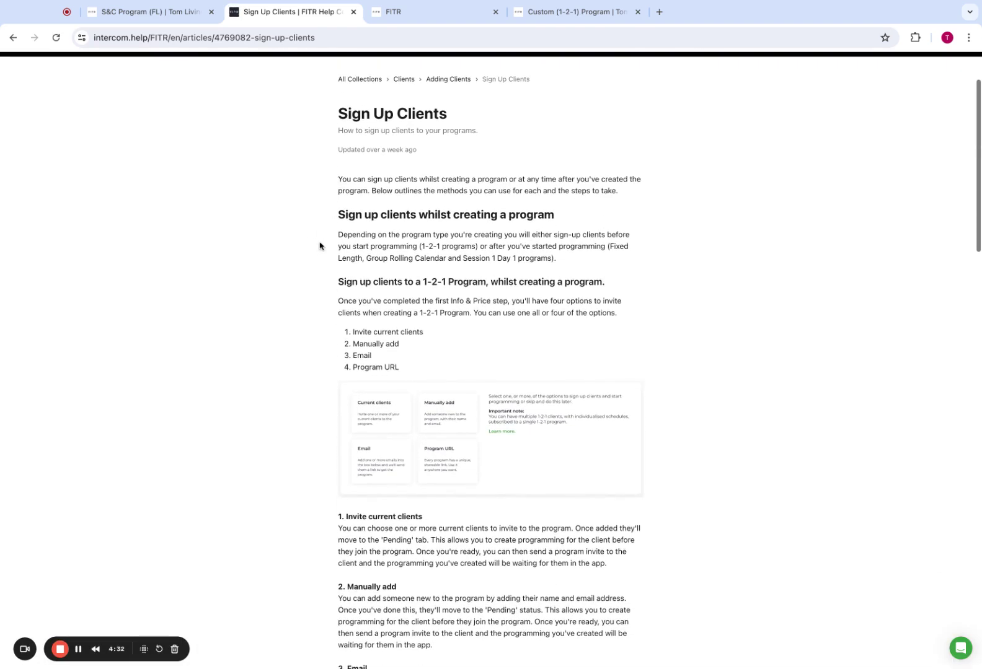
pyautogui.tripleClick(330, 220)
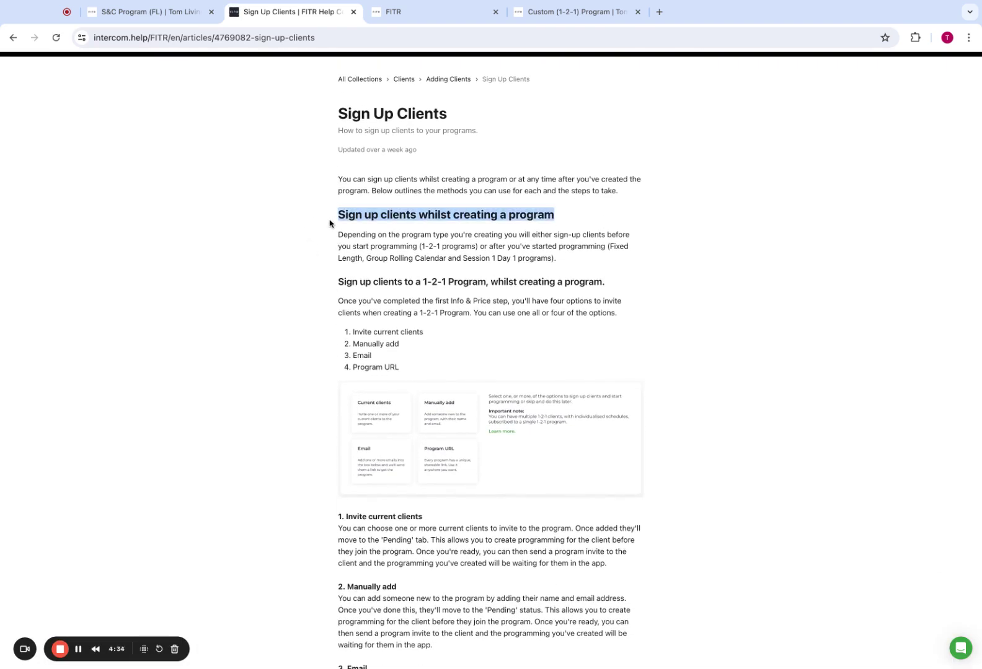
pyautogui.scroll(-3, 566, 221)
pyautogui.scroll(-4, 703, 296)
pyautogui.scroll(-3, 704, 295)
pyautogui.scroll(-2, 703, 298)
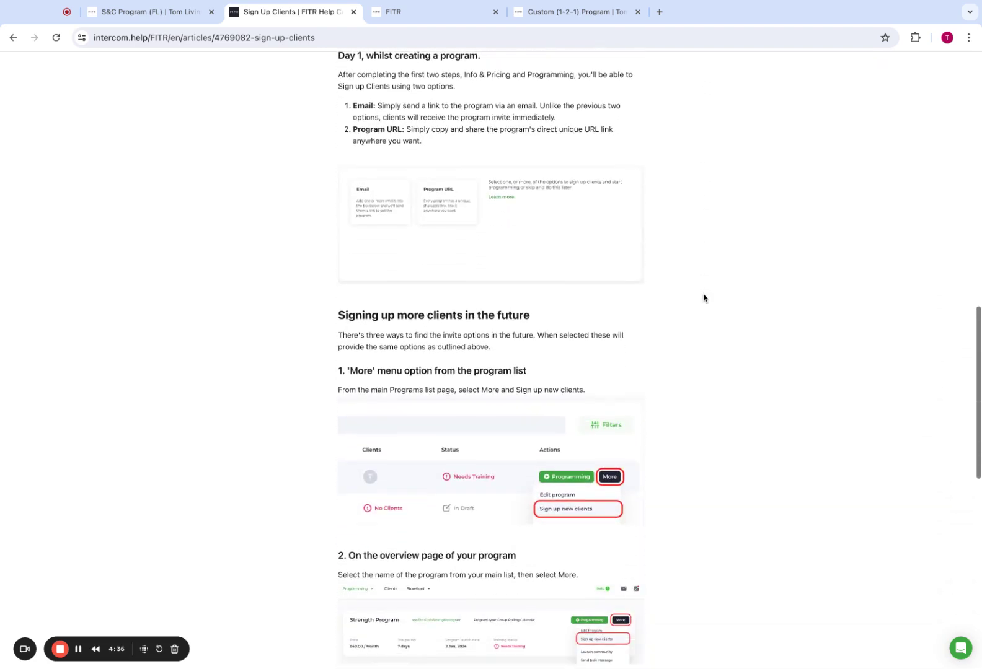
pyautogui.tripleClick(559, 314)
pyautogui.click(294, 265)
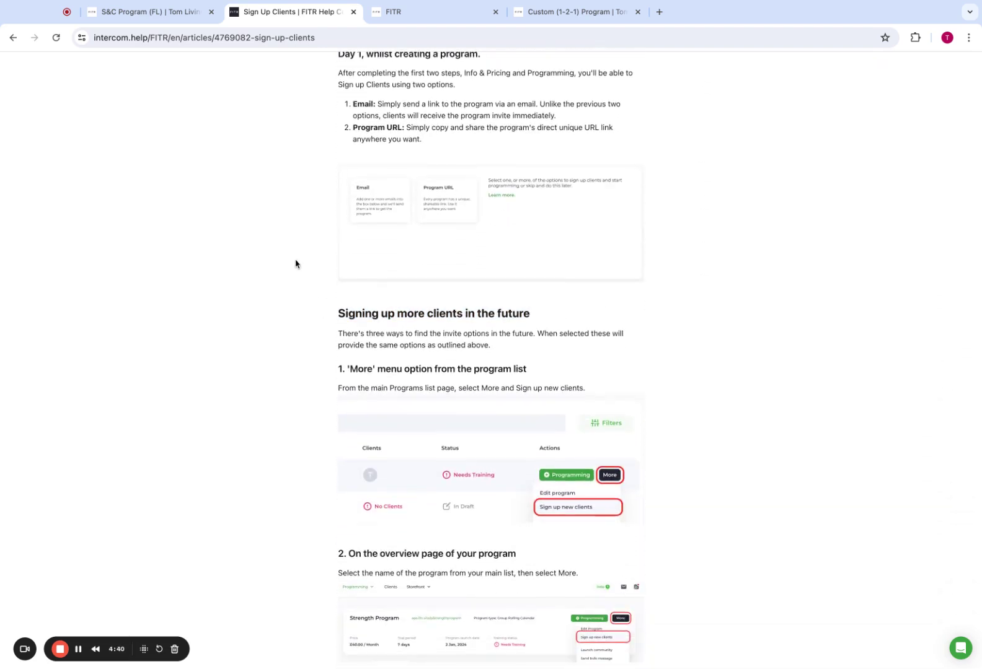
pyautogui.scroll(4, 295, 265)
pyautogui.scroll(3, 296, 262)
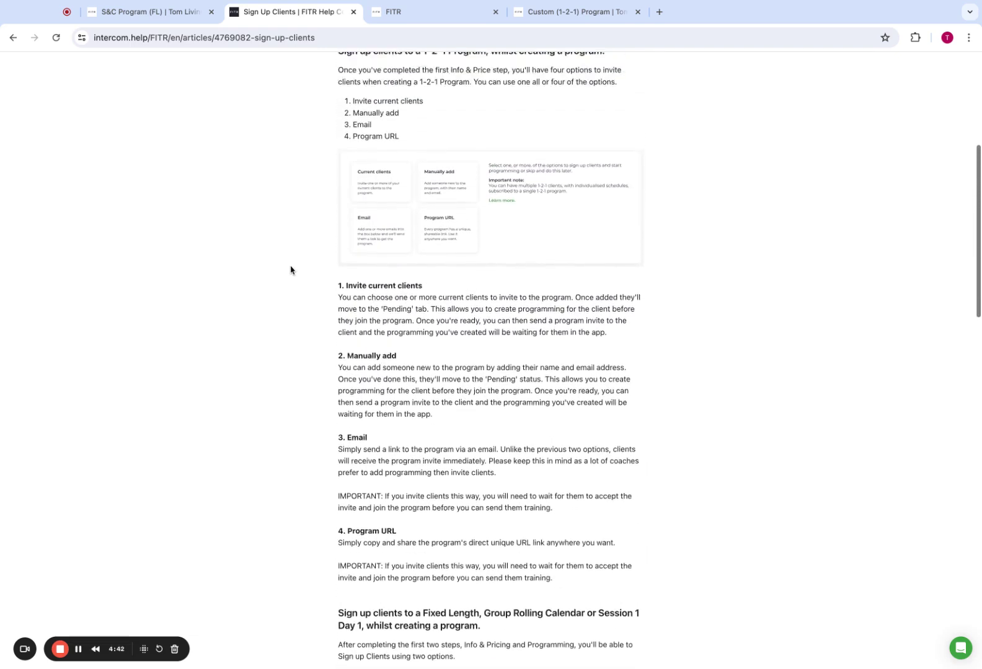